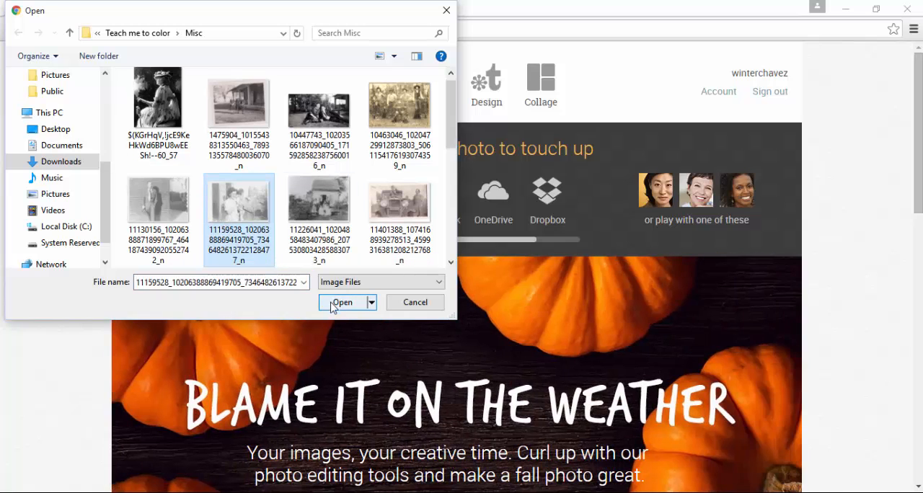
Open the selected faded family photo from the Misc folder for editing
left_click(332, 303)
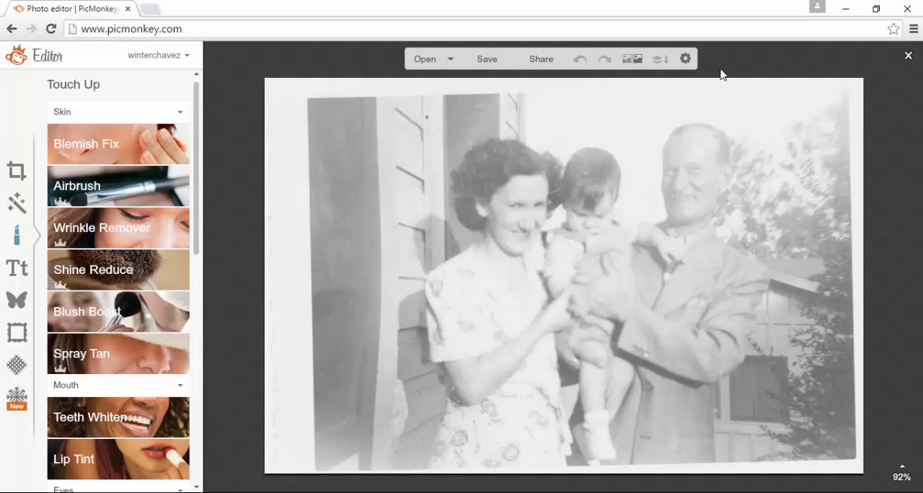
left_click(18, 177)
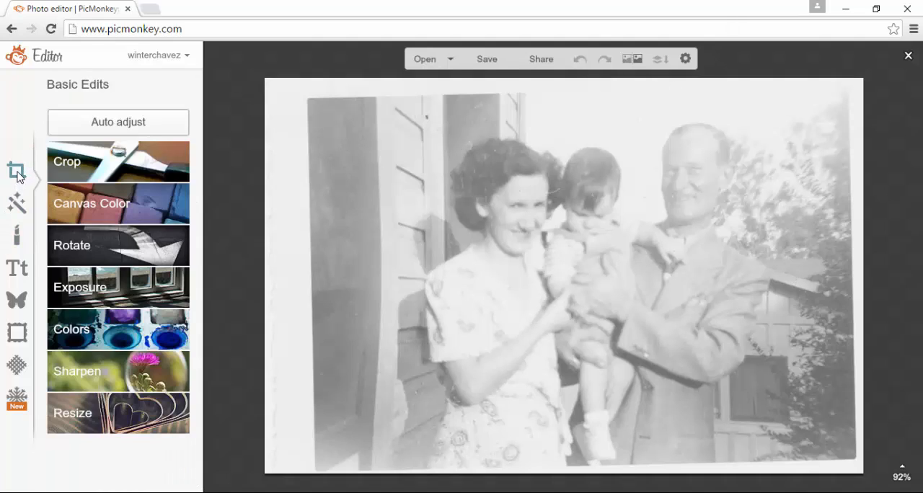
left_click(81, 292)
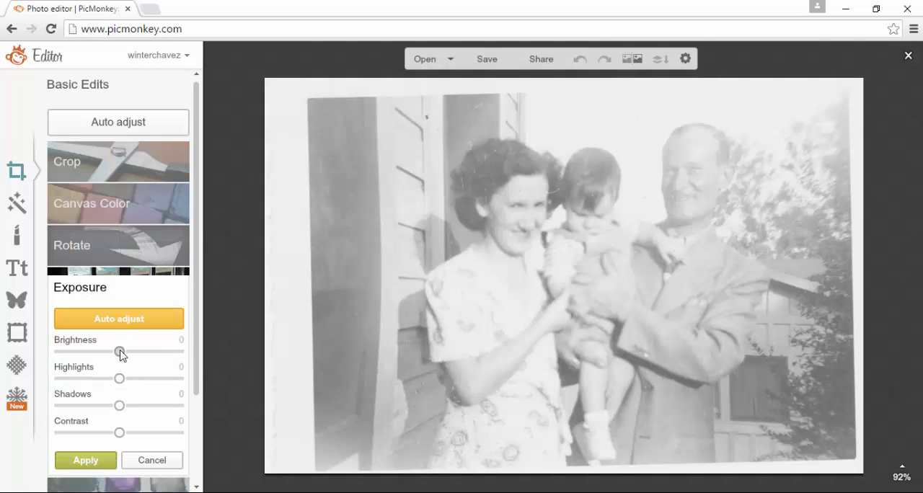
left_click_drag(120, 352, 106, 437)
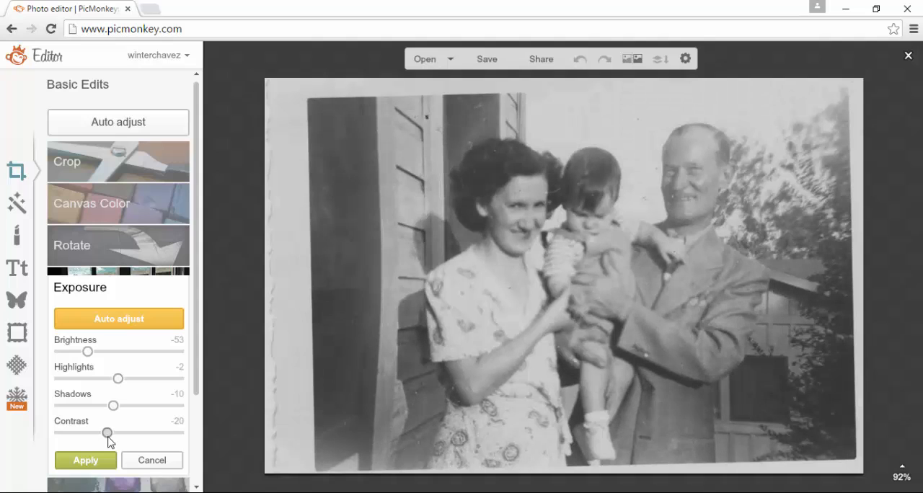
left_click(169, 463)
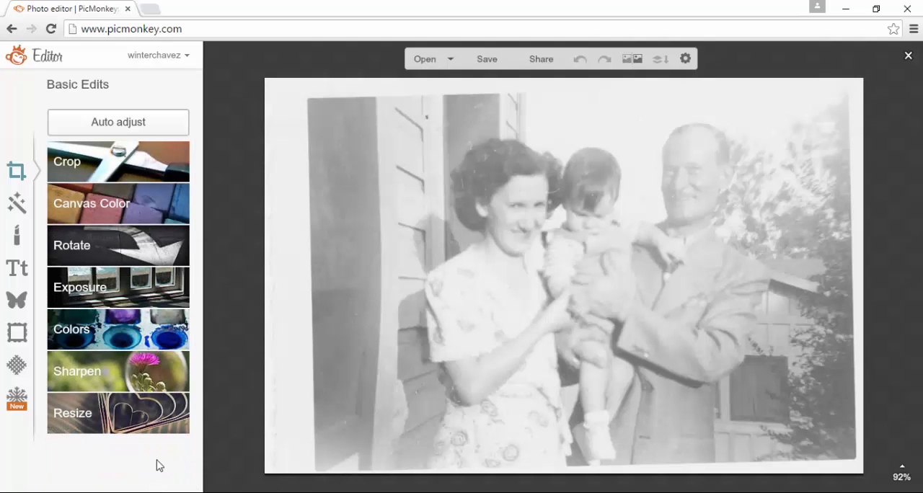
left_click(123, 285)
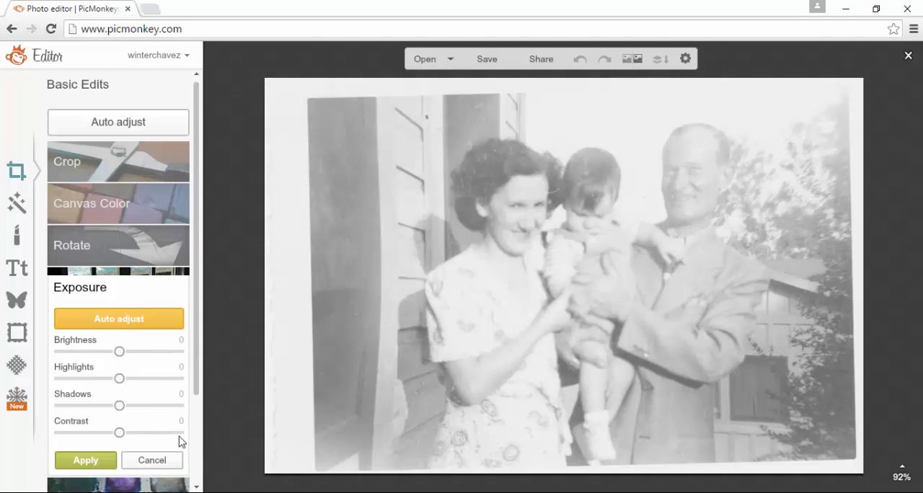
left_click(152, 461)
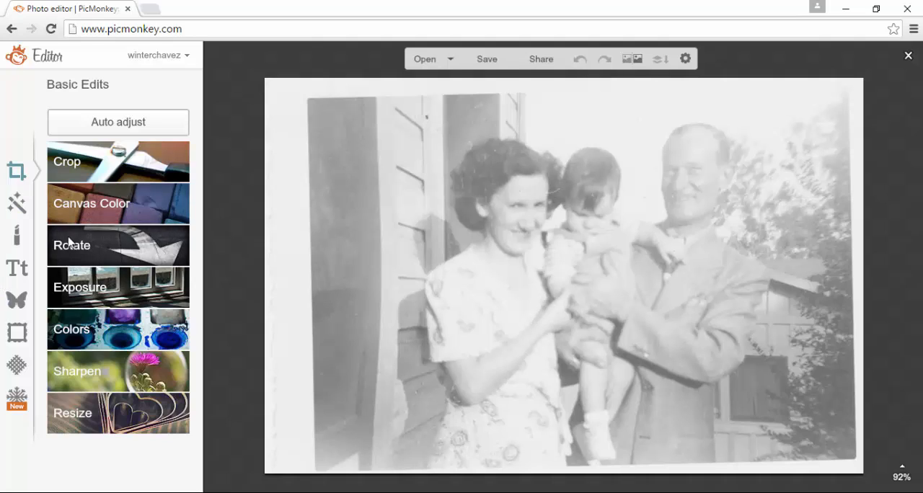
Apply the advanced Levels effect on the RGB channel, raising the black point to 113 and moving the midtone marker to darken the photo
left_click(18, 205)
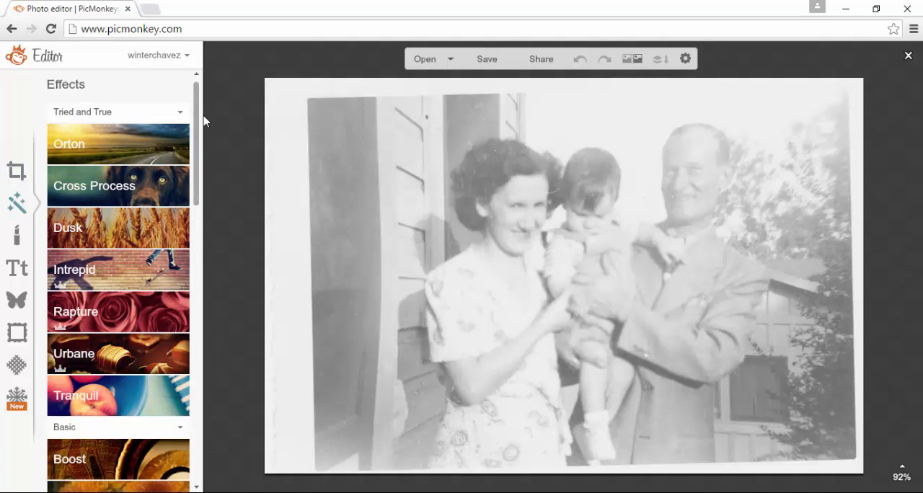
mouse_move(199, 105)
left_mouse_down()
mouse_move(235, 306)
mouse_move(240, 460)
left_mouse_up()
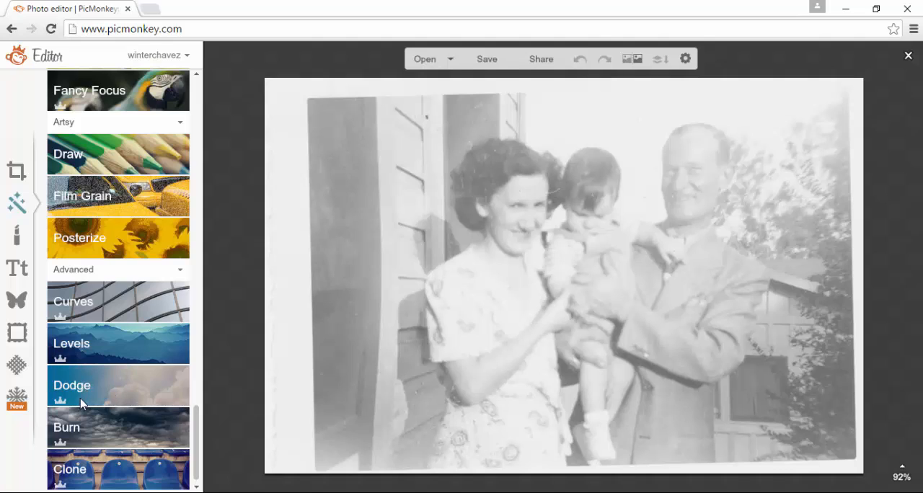
left_click(75, 360)
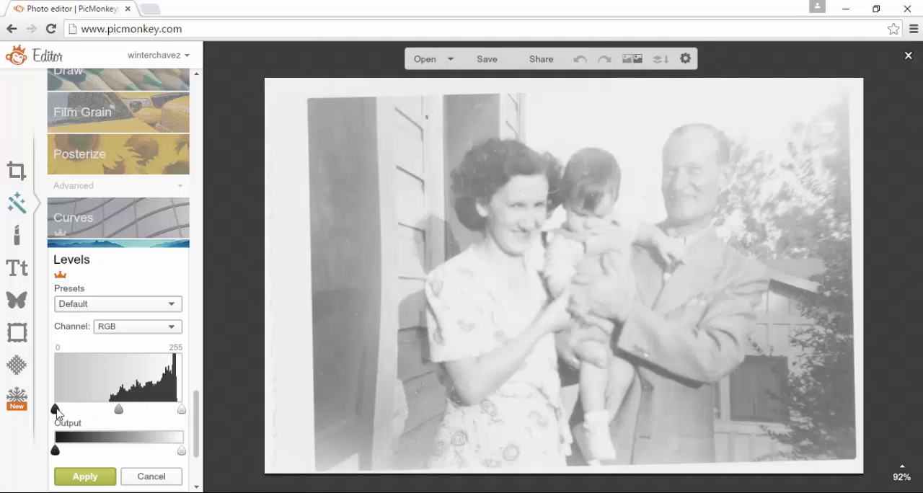
left_click_drag(56, 410, 111, 411)
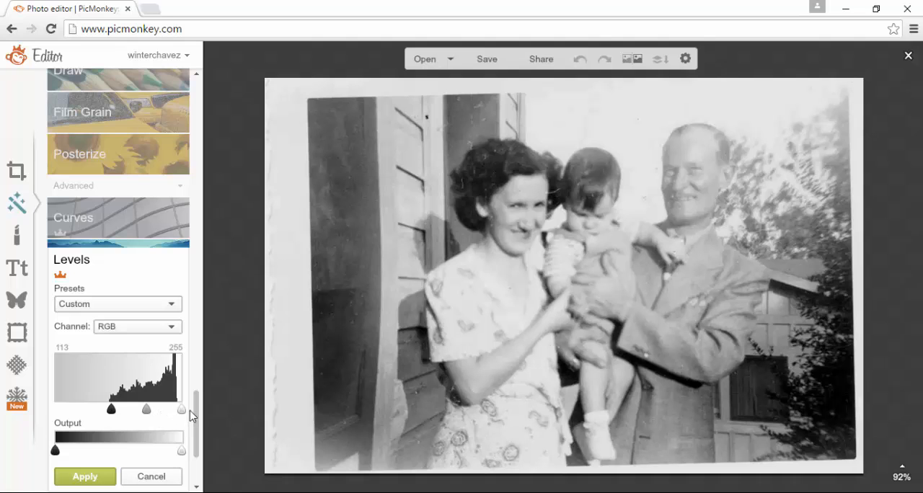
left_click_drag(183, 414, 153, 413)
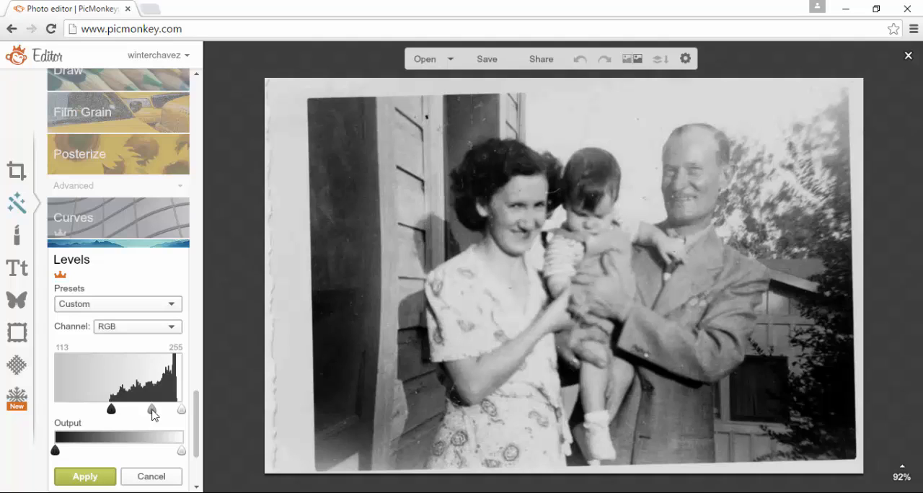
left_click_drag(181, 410, 191, 414)
left_click_drag(155, 413, 159, 415)
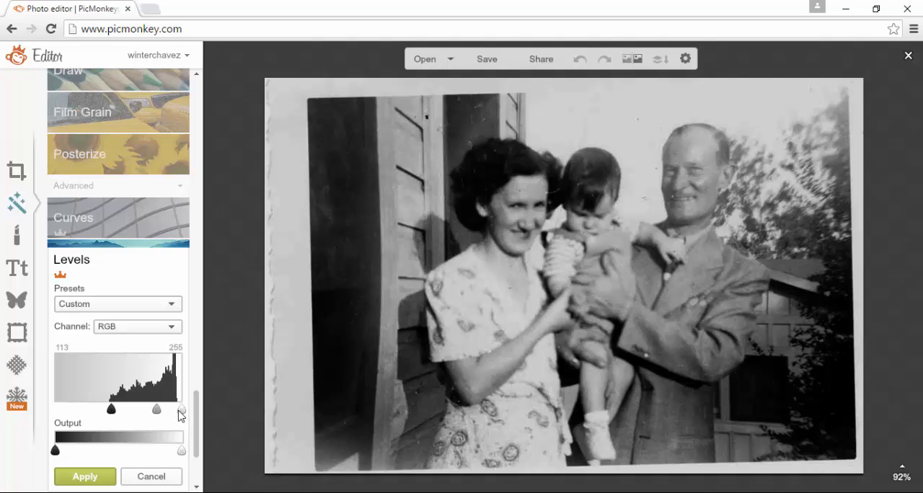
left_click_drag(180, 414, 182, 414)
left_click(85, 477)
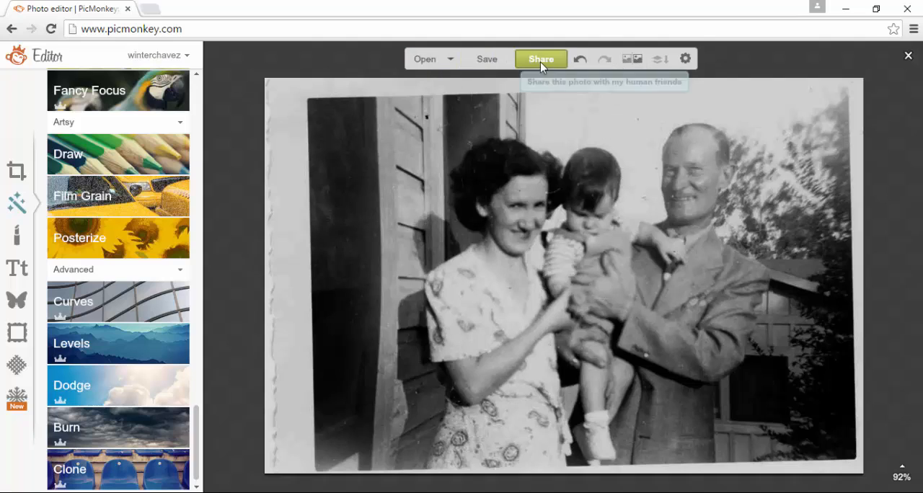
Compare the restored photo with the original by toggling several times between the before and after versions
left_click(625, 62)
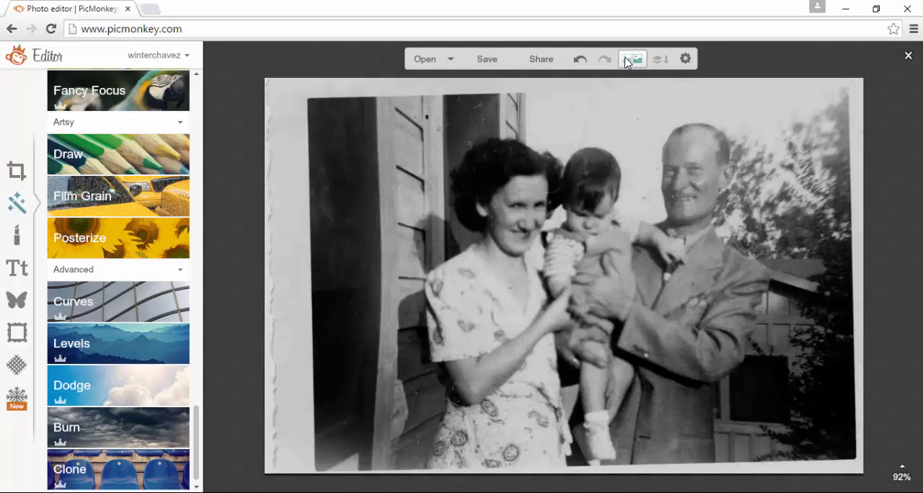
left_click(626, 62)
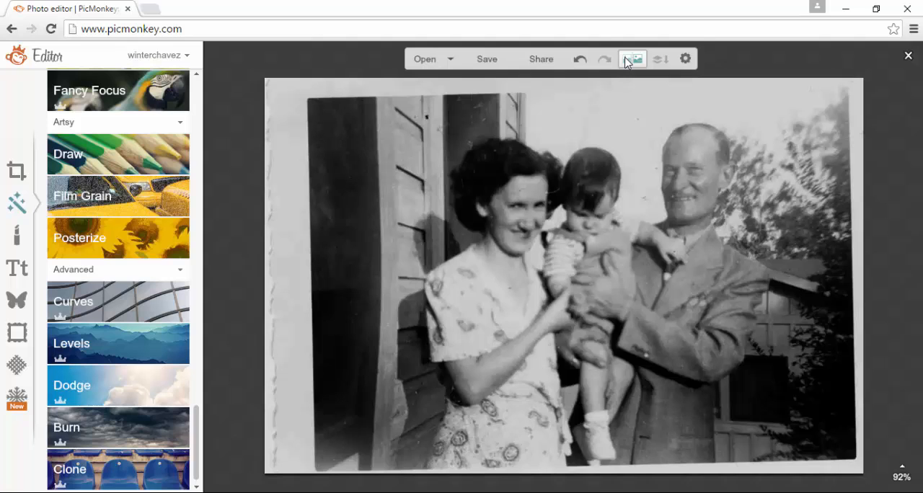
left_click(626, 63)
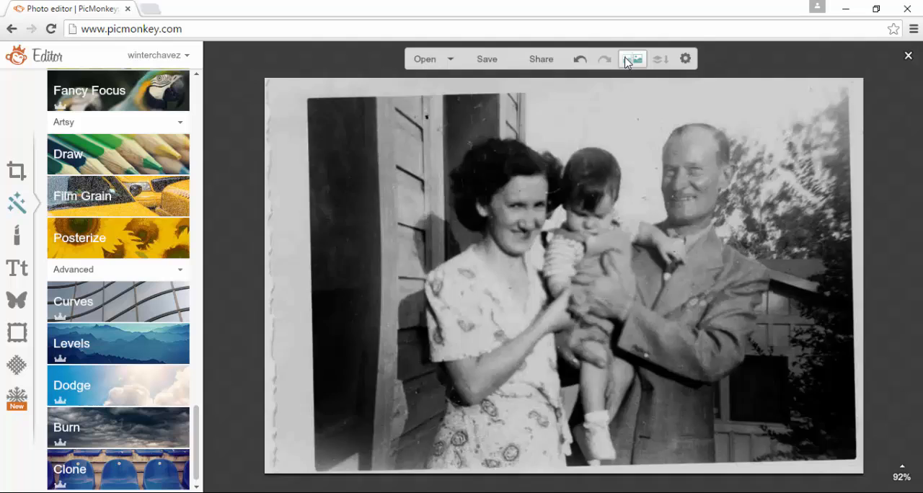
left_click(626, 63)
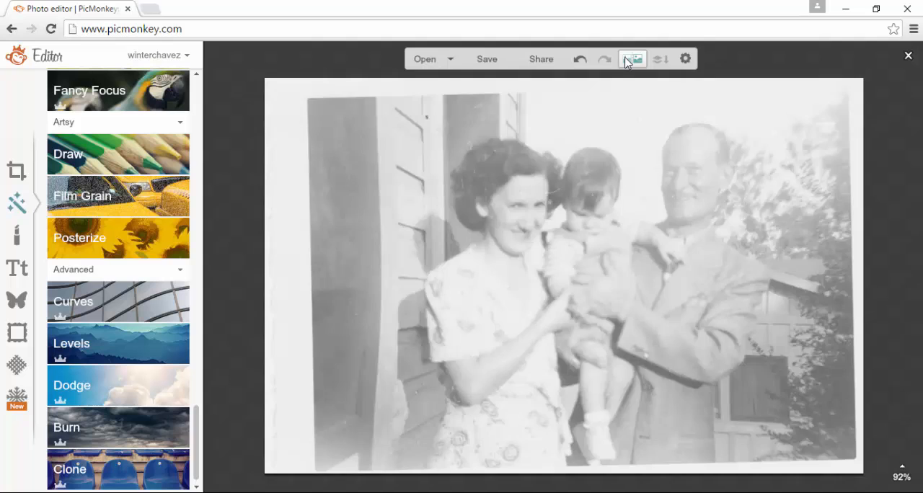
left_click(626, 62)
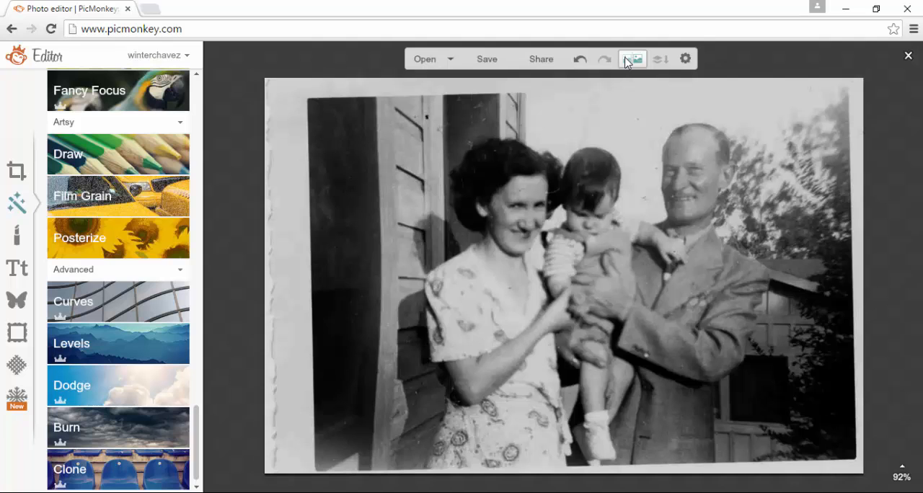
left_click(626, 63)
left_click(627, 63)
Browse the available text fonts from the recent and sans serif groups through serif, script, display and Santa Script
left_click(19, 277)
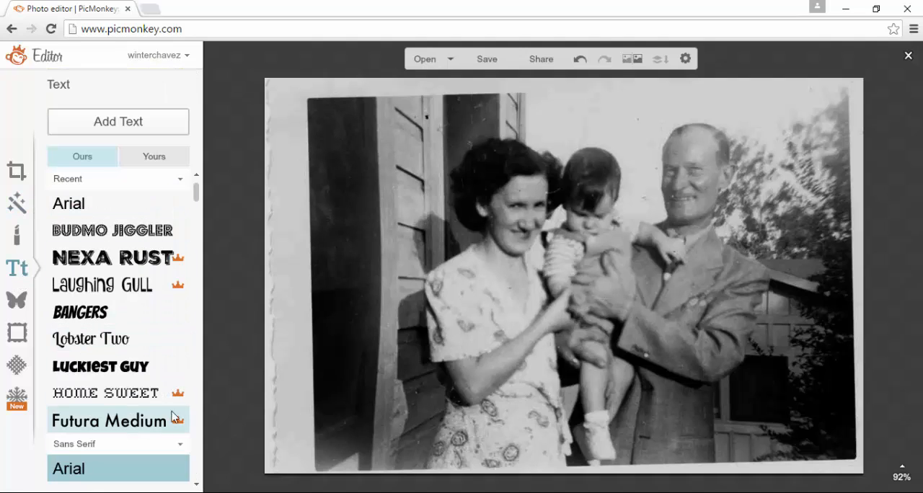
scroll(196, 425, "down", 1)
scroll(197, 425, "down", 2)
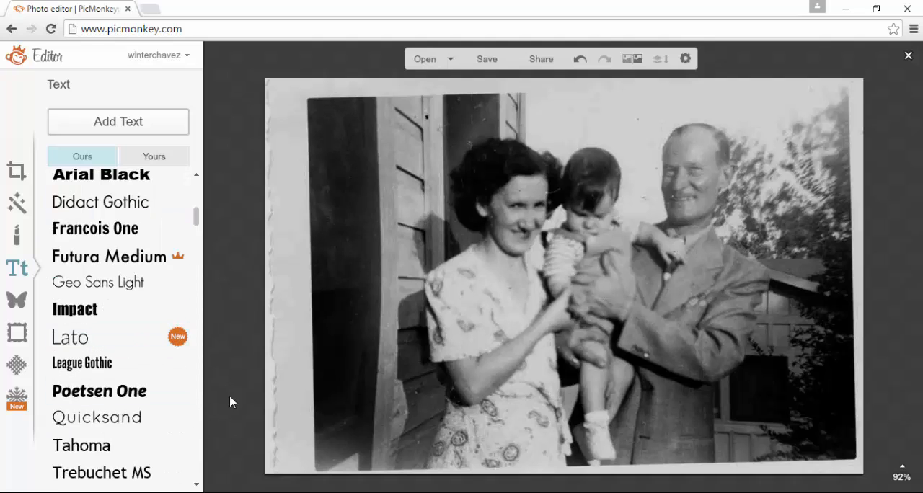
scroll(198, 437, "down", 8)
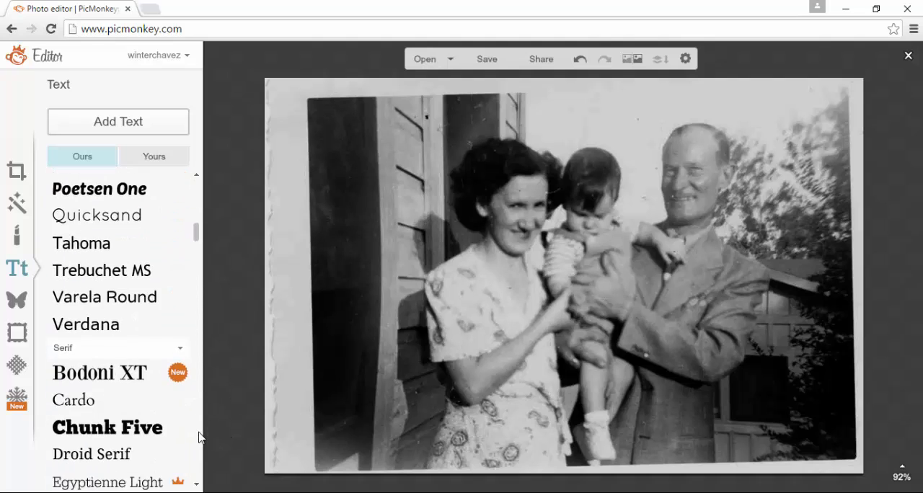
scroll(199, 437, "down", 15)
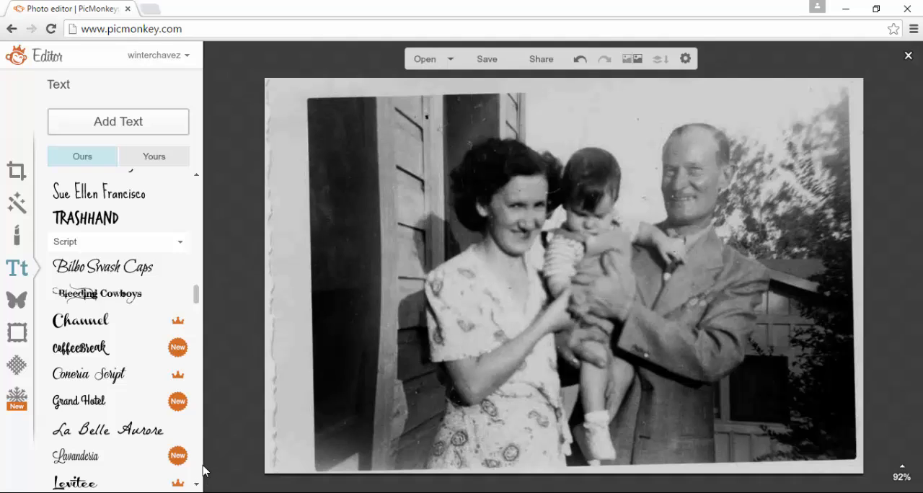
scroll(199, 461, "down", 12)
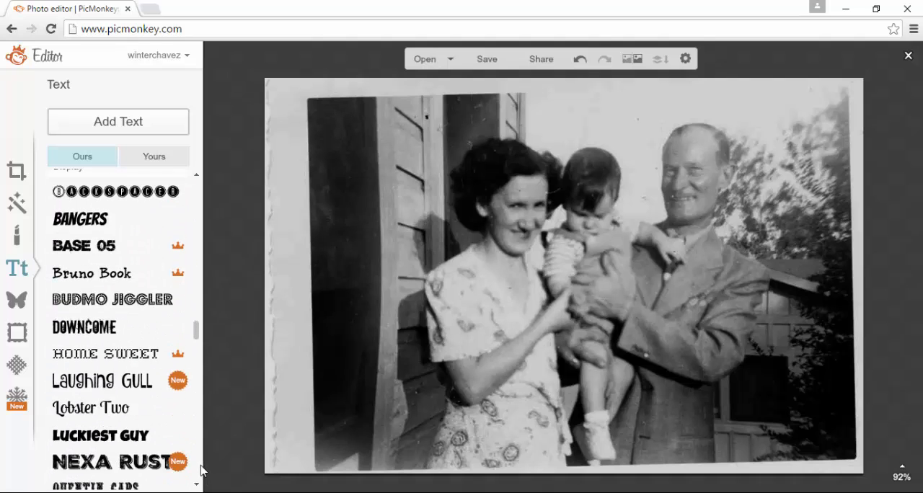
scroll(201, 470, "down", 8)
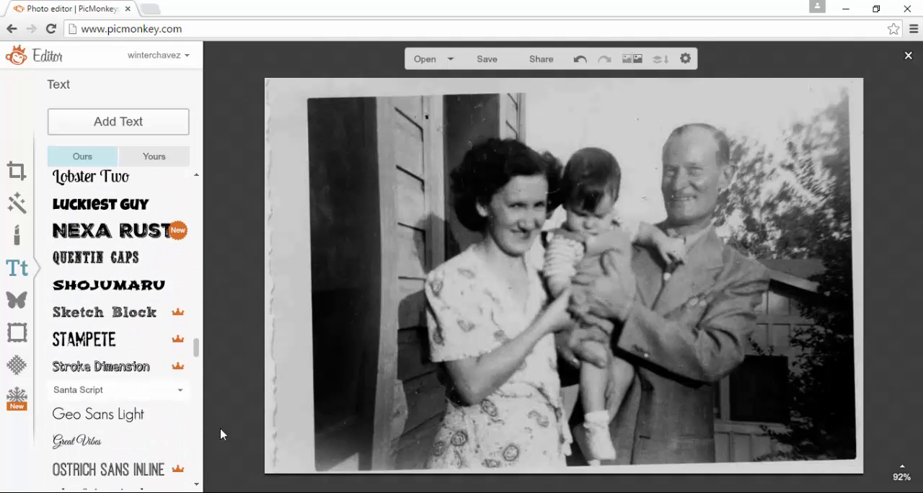